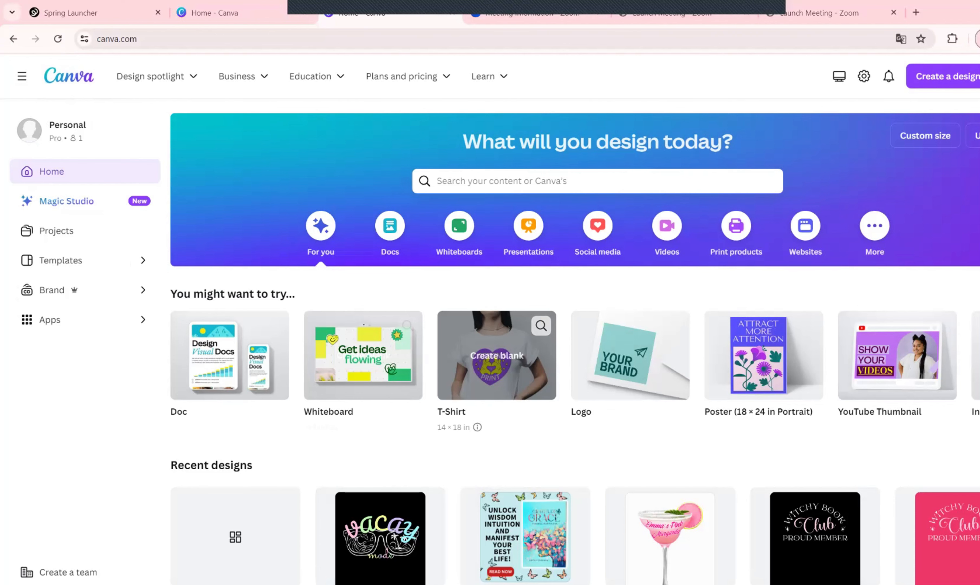
Open the VACAY MODE T-shirt design from the recent designs and search the elements for "Sun glasses".
{"action": "left_click", "coordinate": [380, 535]}
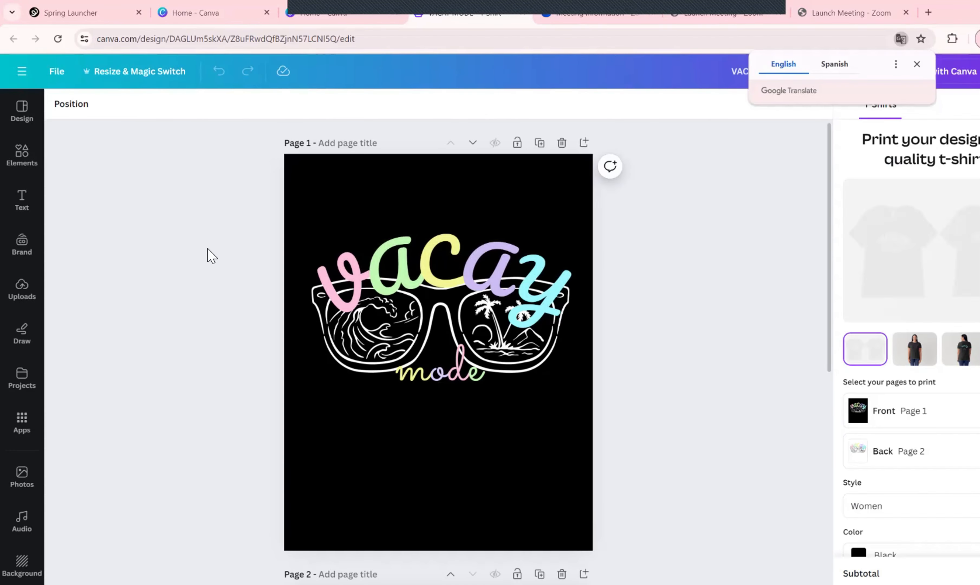
{"action": "left_click", "coordinate": [411, 271]}
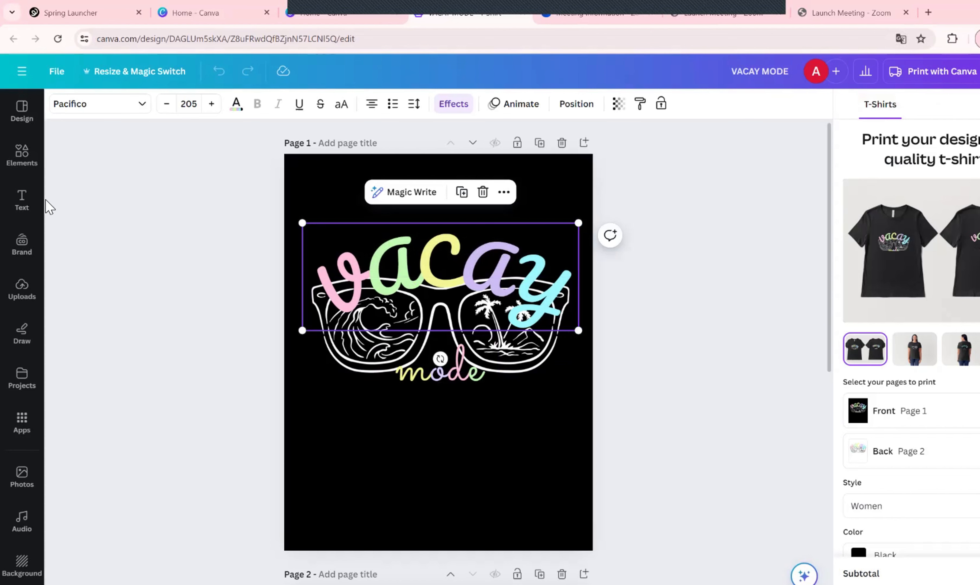
{"action": "left_click", "coordinate": [22, 155]}
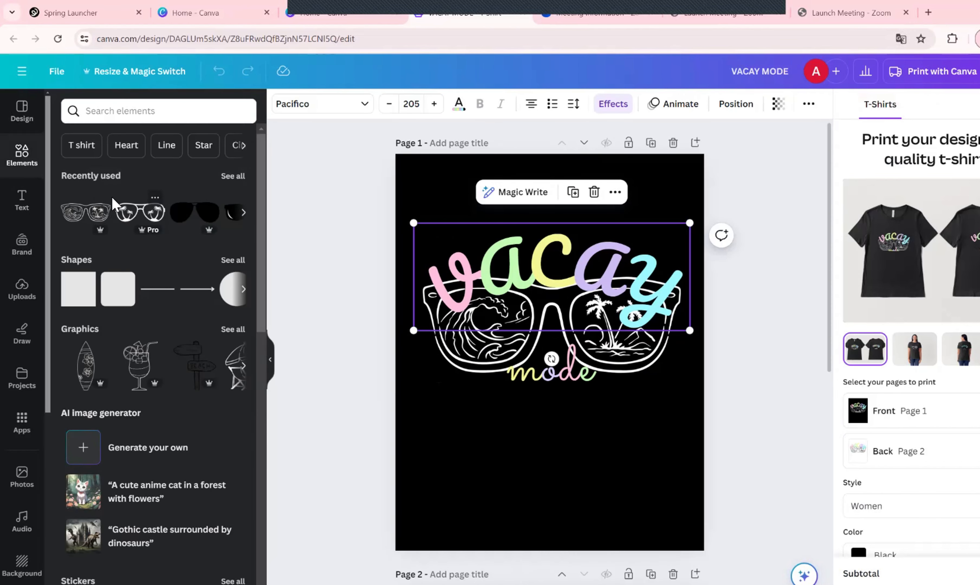
{"action": "left_click", "coordinate": [107, 115]}
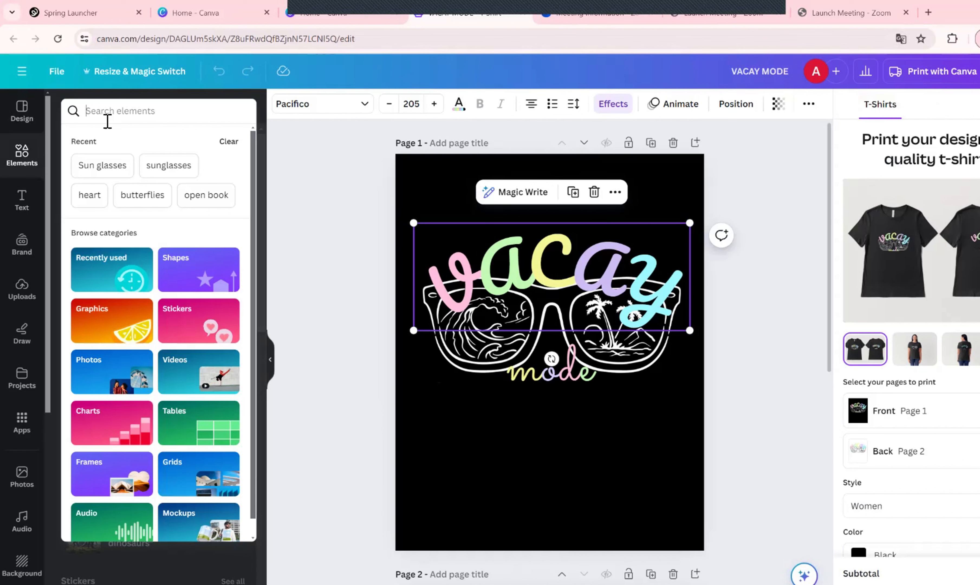
{"action": "left_click", "coordinate": [86, 166]}
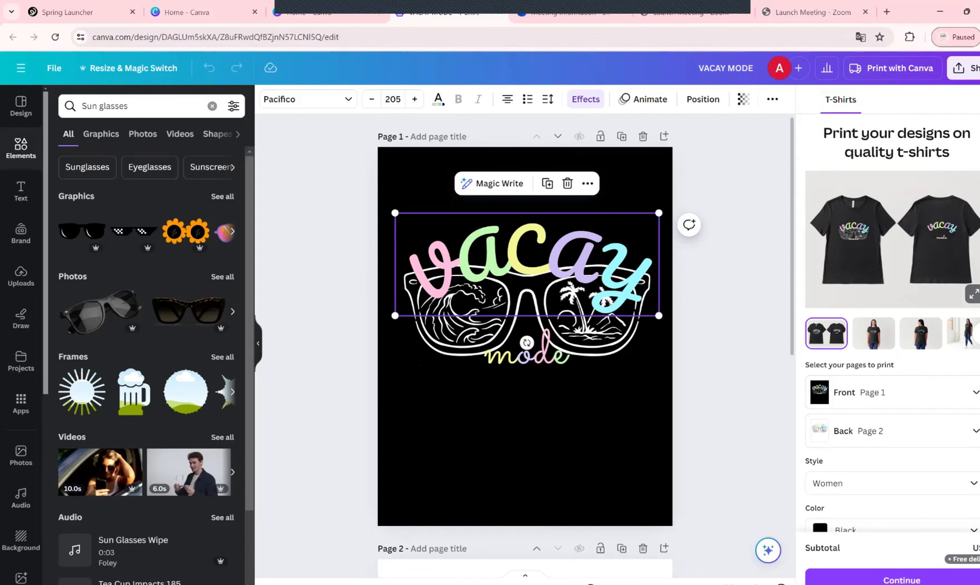
Enlarge the T-shirt print mockup, set the shirt color to White, and close the enlarged preview.
{"action": "left_click", "coordinate": [972, 294]}
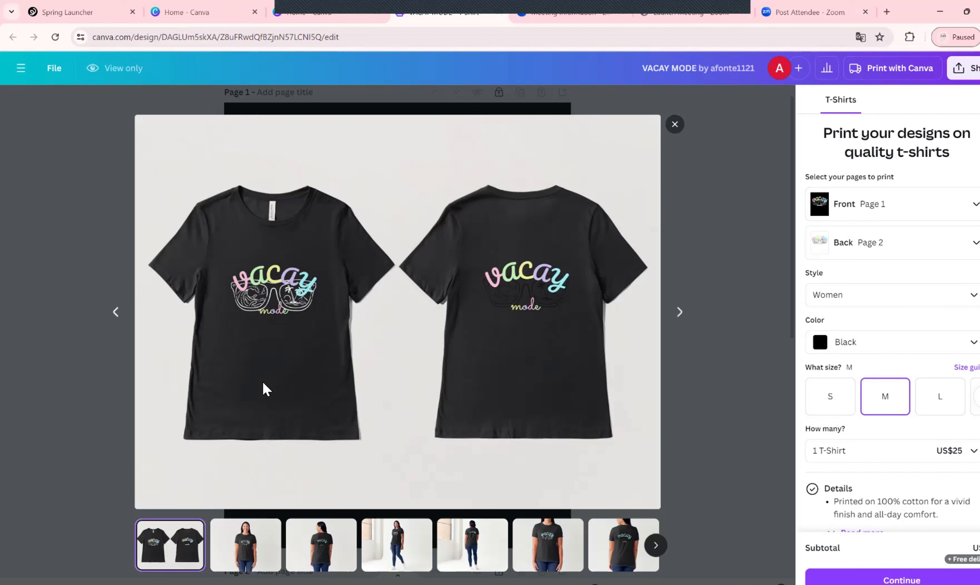
{"action": "left_click", "coordinate": [890, 342]}
{"action": "scroll", "coordinate": [875, 433], "scroll_direction": "down", "scroll_amount": 1}
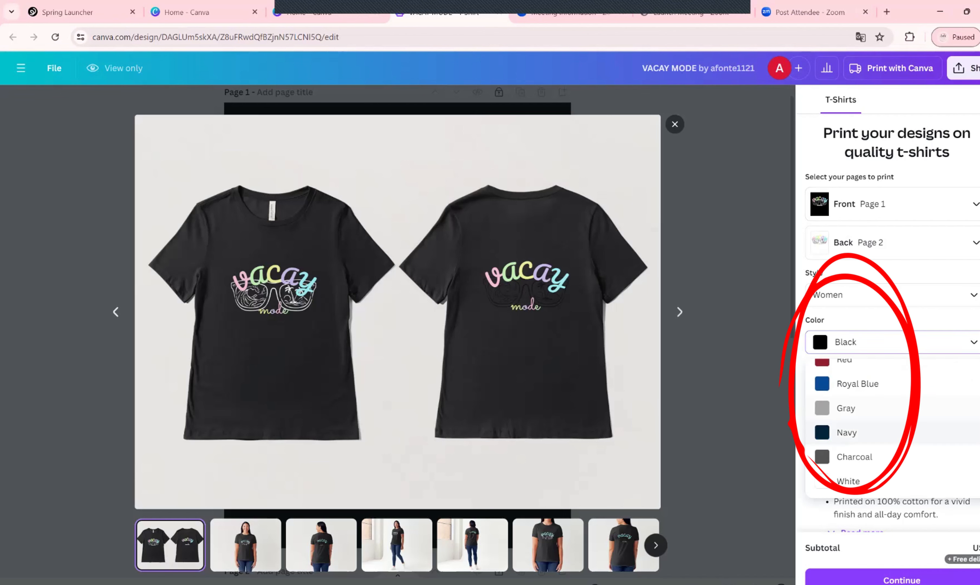
{"action": "left_click", "coordinate": [874, 481]}
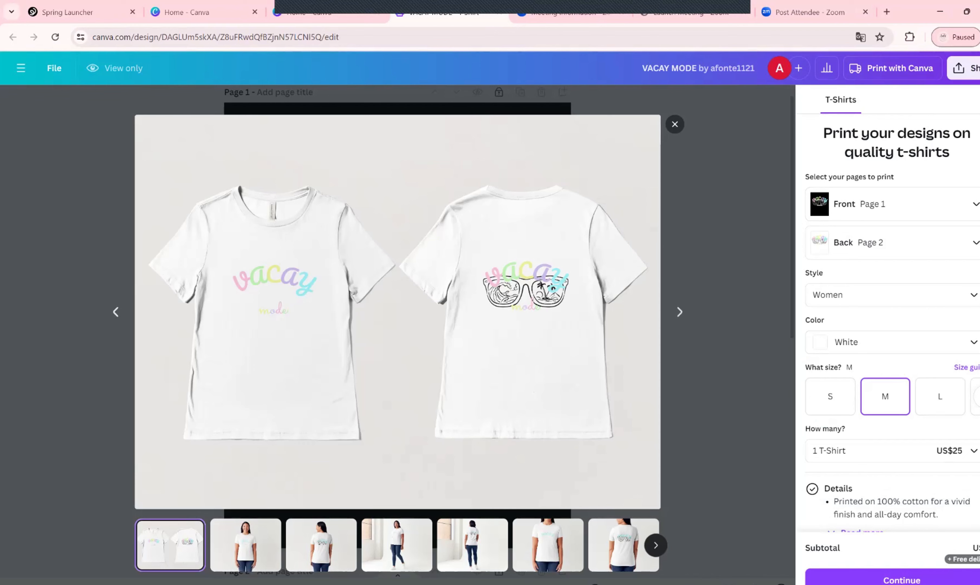
{"action": "left_click", "coordinate": [674, 125]}
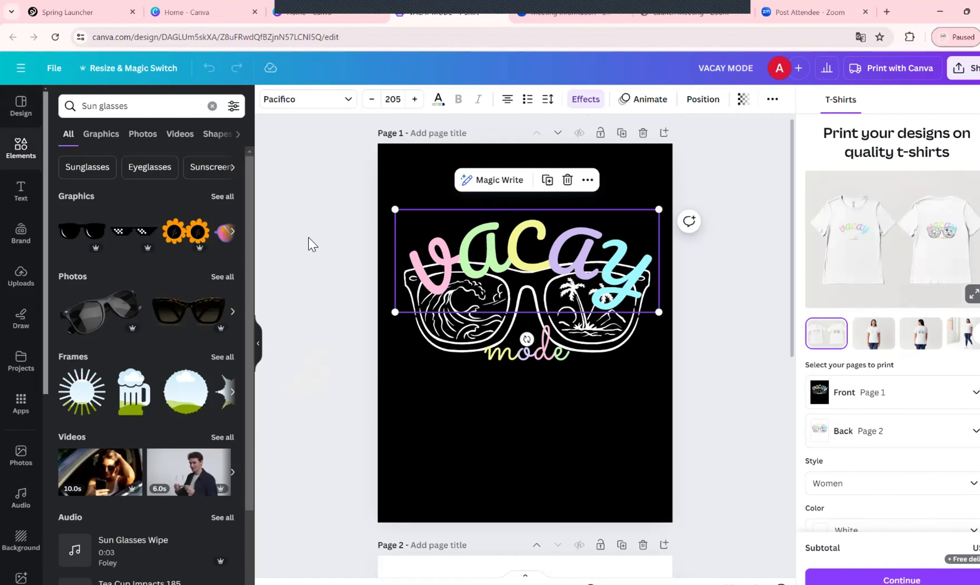
Download all pages of the design as PNG with a transparent background.
{"action": "left_click", "coordinate": [335, 376]}
{"action": "scroll", "coordinate": [335, 376], "scroll_direction": "down", "scroll_amount": 10}
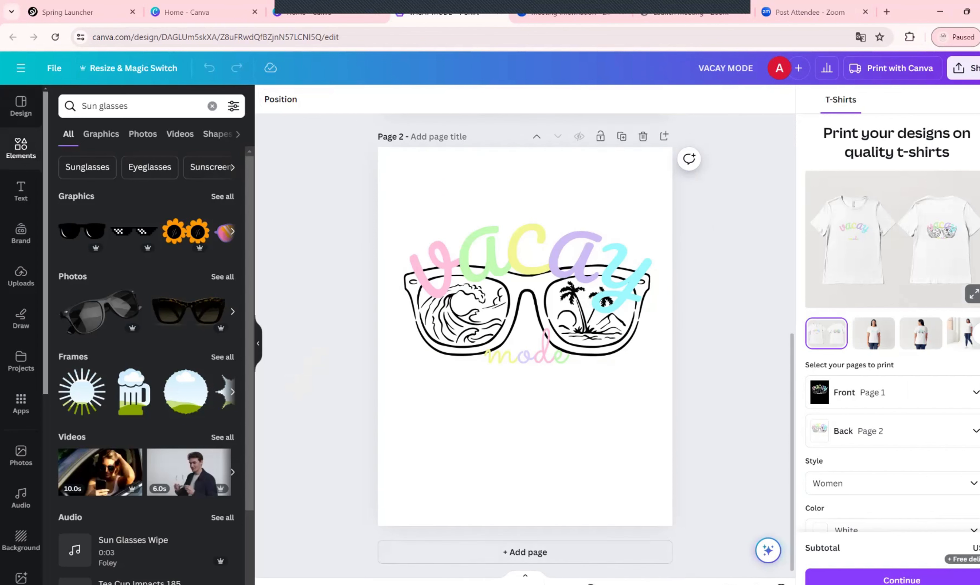
{"action": "left_click", "coordinate": [964, 68]}
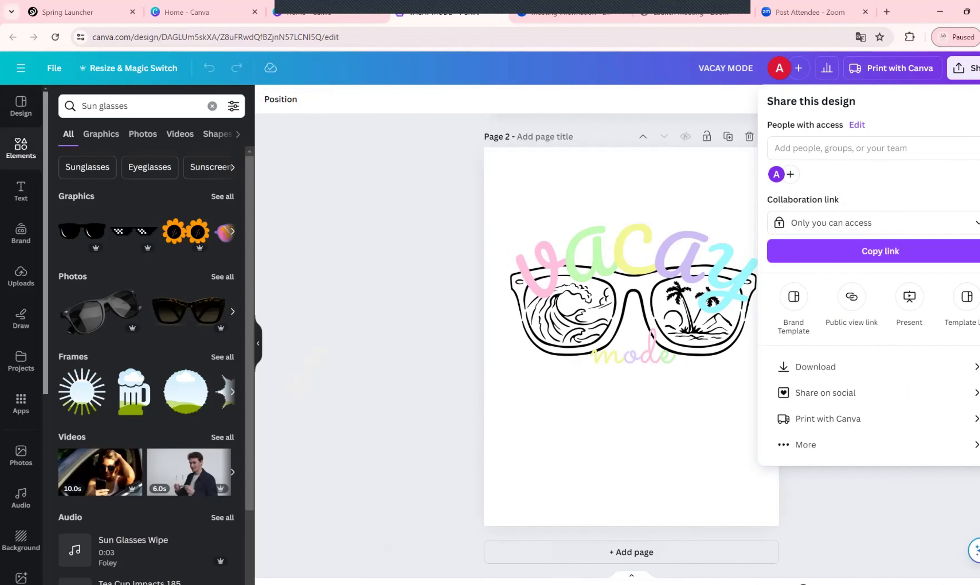
{"action": "left_click", "coordinate": [815, 367]}
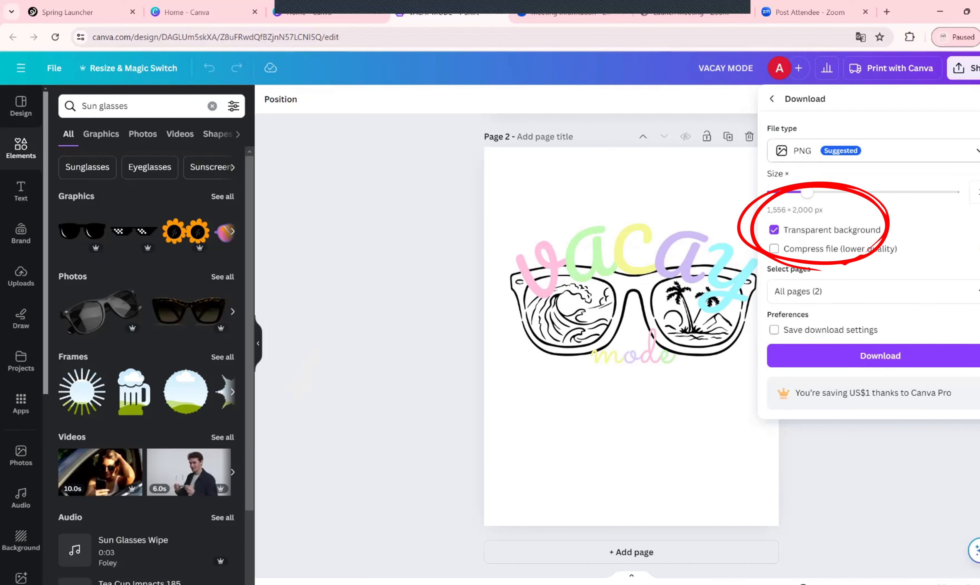
{"action": "left_click", "coordinate": [879, 355]}
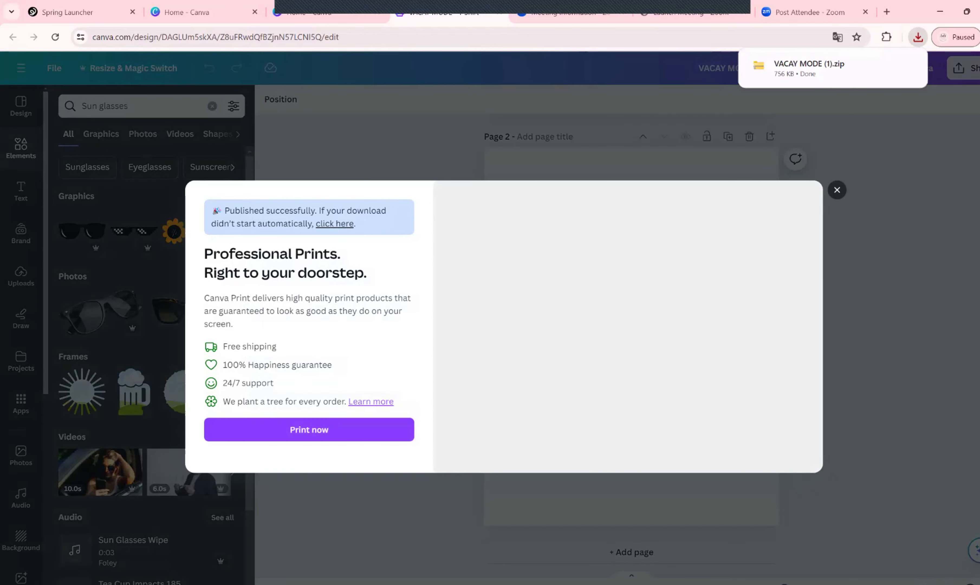
{"action": "left_click", "coordinate": [836, 190]}
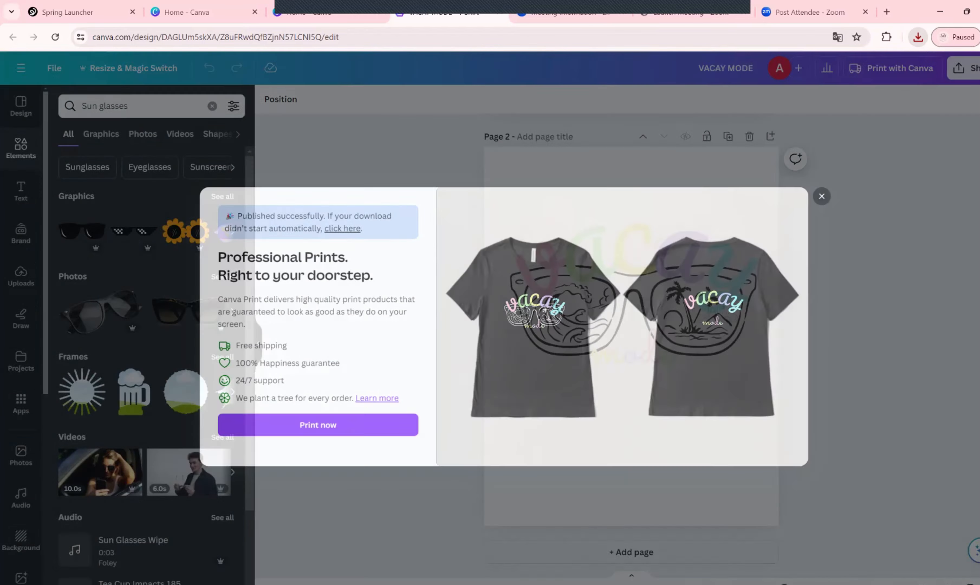
{"action": "left_click", "coordinate": [918, 37]}
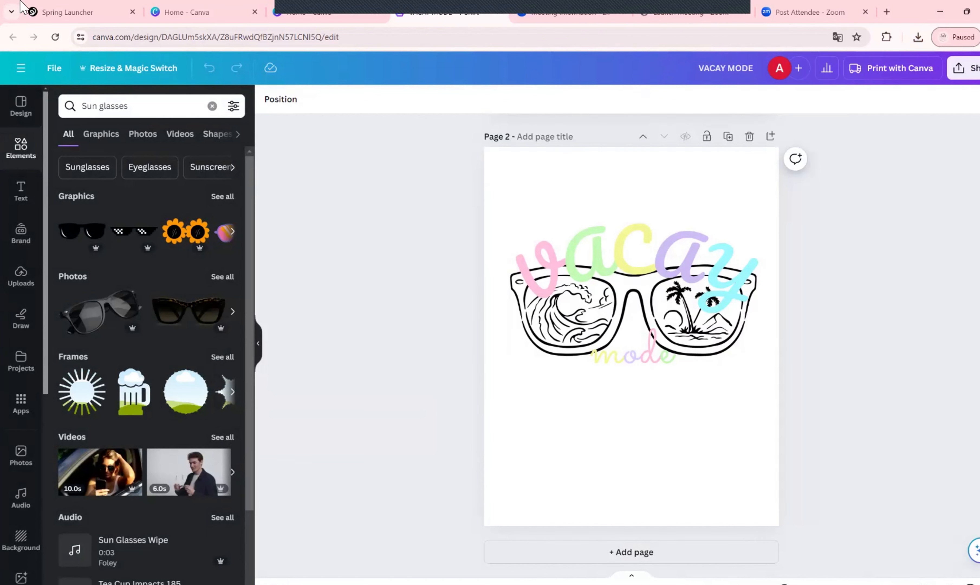
Switch to Spring Launcher and start a new Die Cut Sticker product found by searching "sti".
{"action": "left_click", "coordinate": [61, 13]}
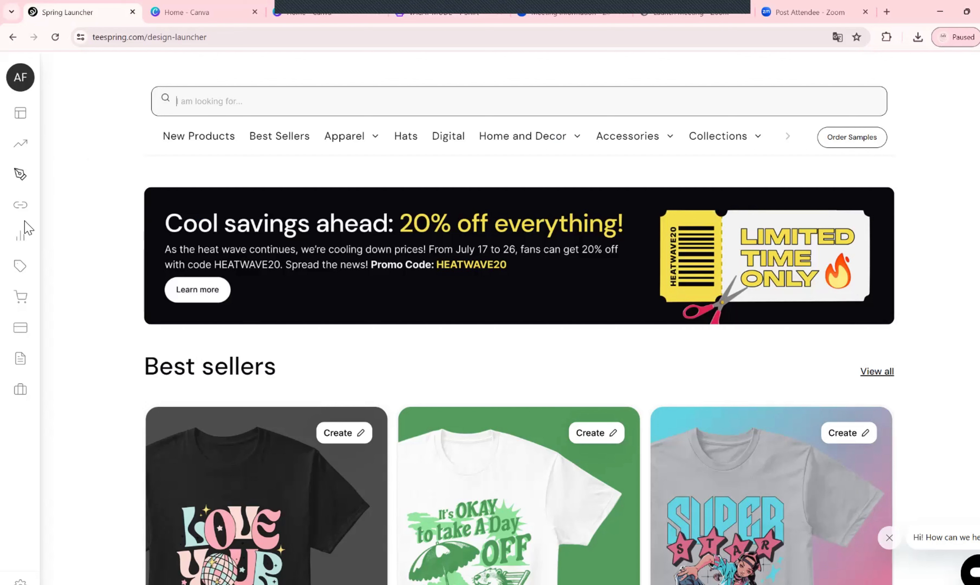
{"action": "mouse_move", "coordinate": [48, 262]}
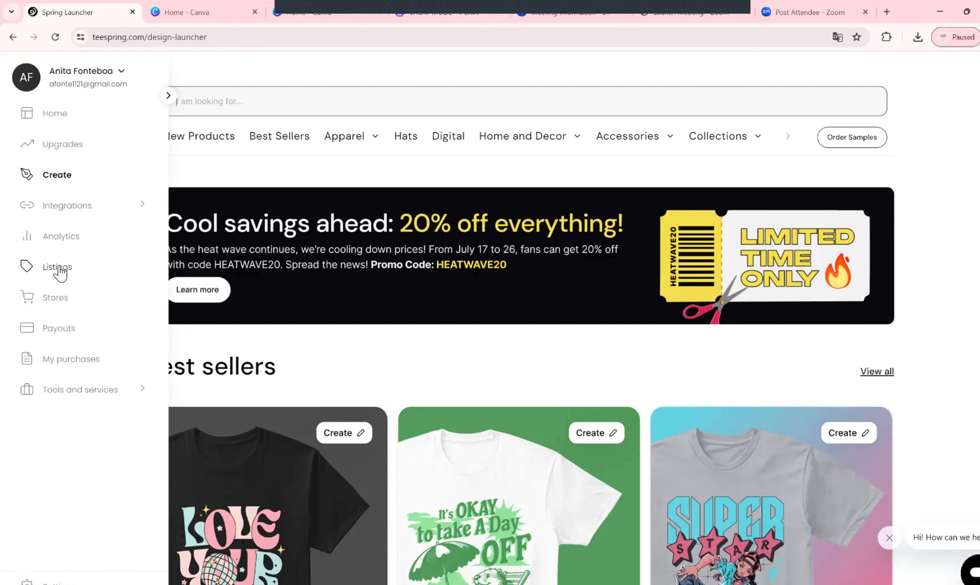
{"action": "left_click", "coordinate": [57, 176]}
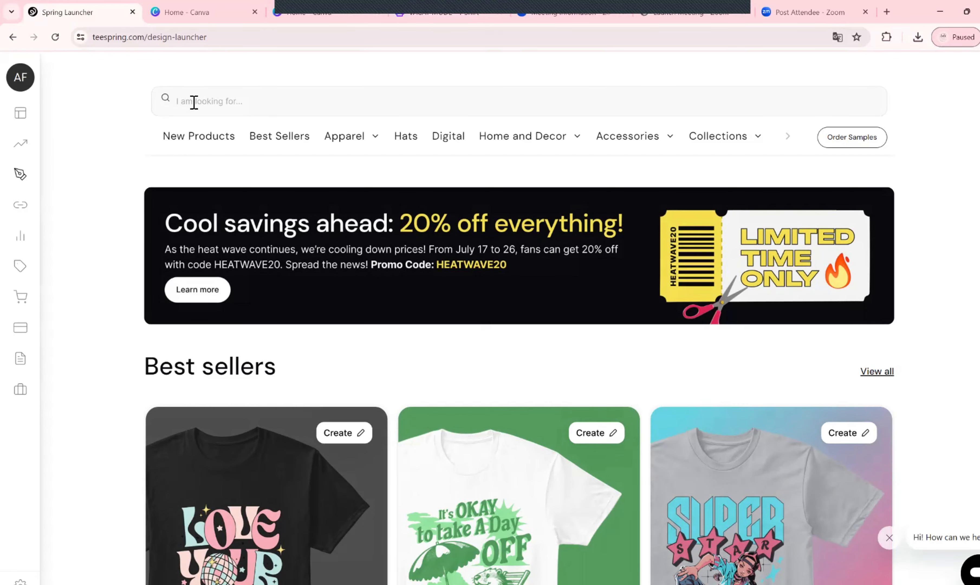
{"action": "left_click", "coordinate": [193, 103]}
{"action": "type", "text": "sti"}
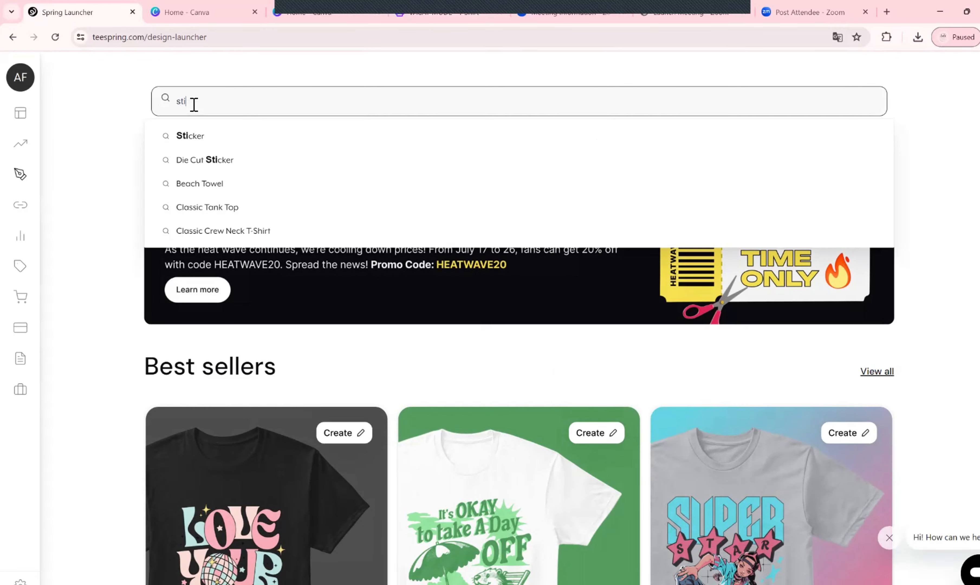
{"action": "left_click", "coordinate": [195, 159]}
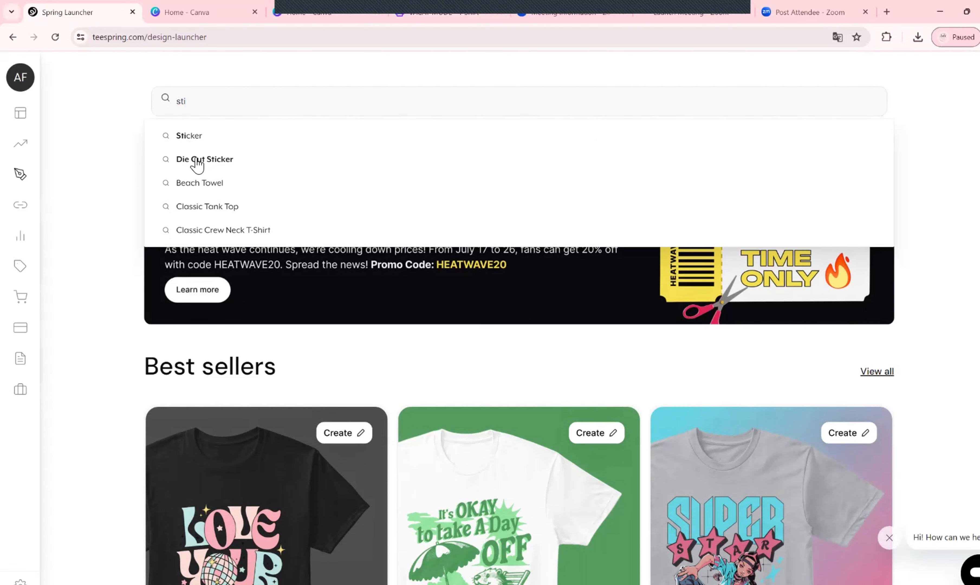
{"action": "left_click", "coordinate": [157, 247]}
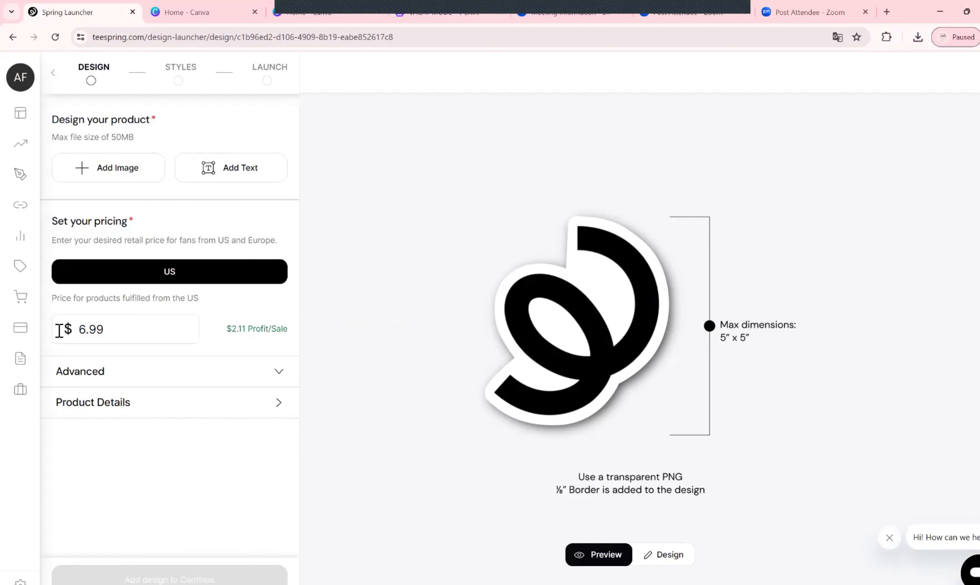
Set the sticker's US price to $5.99 and add image 2 from the Tarot Stickers folder.
{"action": "double_click", "coordinate": [88, 335]}
{"action": "type", "text": "5"}
{"action": "left_click", "coordinate": [107, 175]}
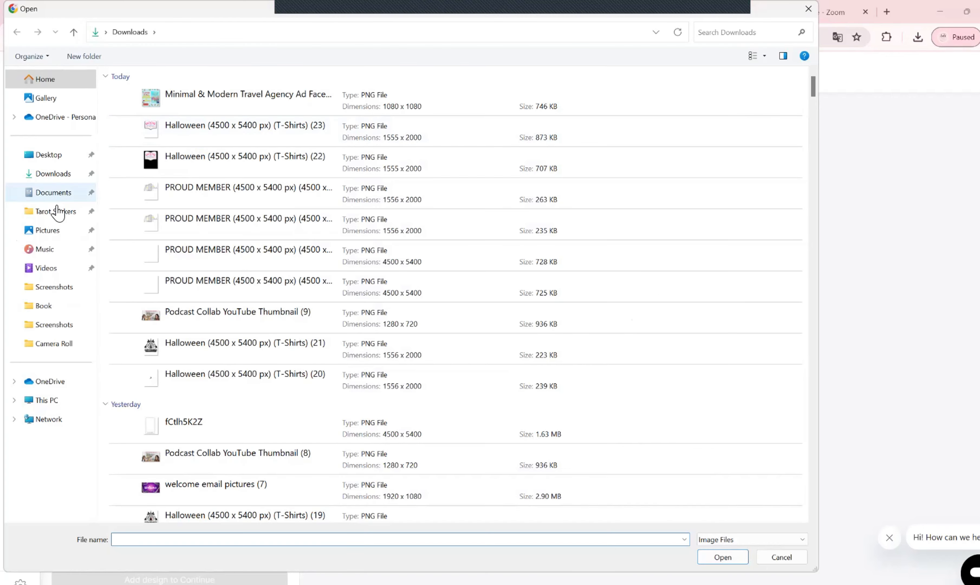
{"action": "left_click", "coordinate": [64, 211]}
{"action": "left_click", "coordinate": [198, 99]}
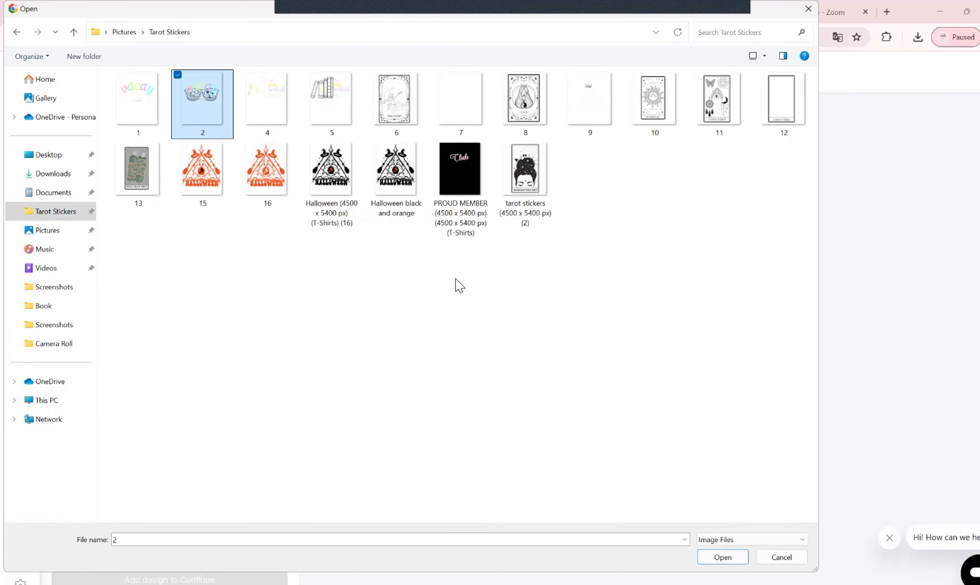
{"action": "left_click", "coordinate": [723, 557]}
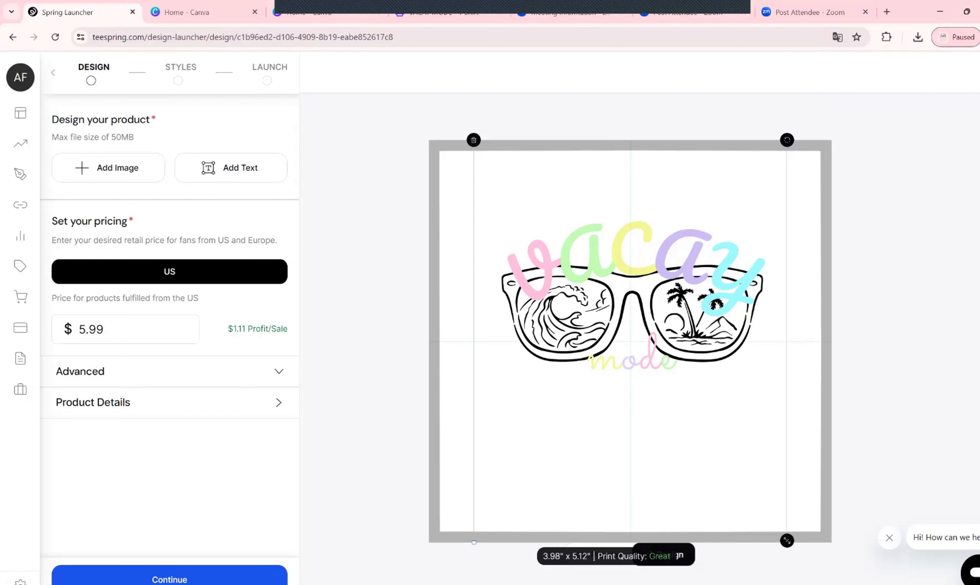
Shrink the sticker artwork to about 3.23" x 4.15" and center the vacay graphic within the sticker area.
{"action": "left_click_drag", "start_coordinate": [787, 540], "coordinate": [724, 459]}
{"action": "left_click_drag", "start_coordinate": [598, 294], "coordinate": [603, 297]}
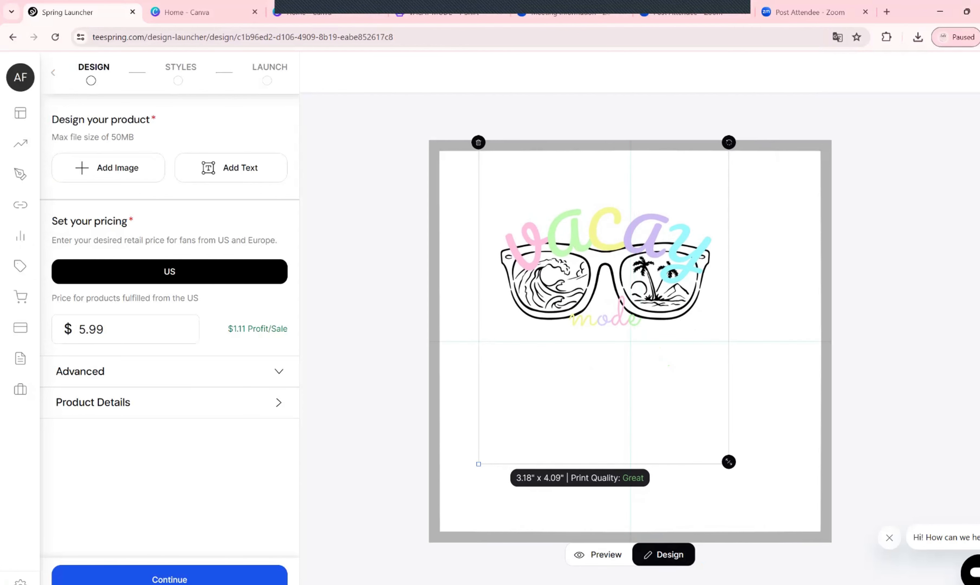
{"action": "left_click_drag", "start_coordinate": [729, 461], "coordinate": [732, 467]}
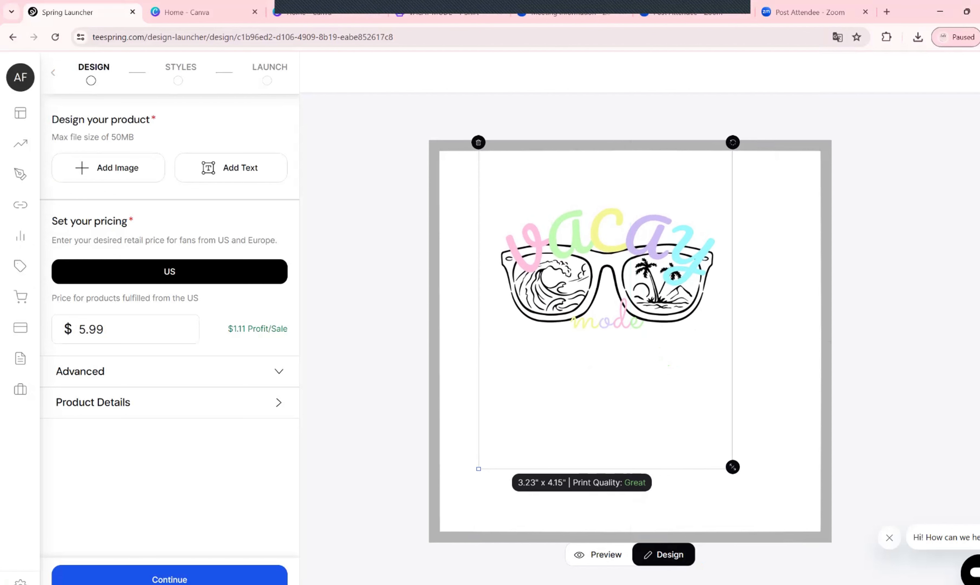
{"action": "left_click_drag", "start_coordinate": [560, 386], "coordinate": [585, 447]}
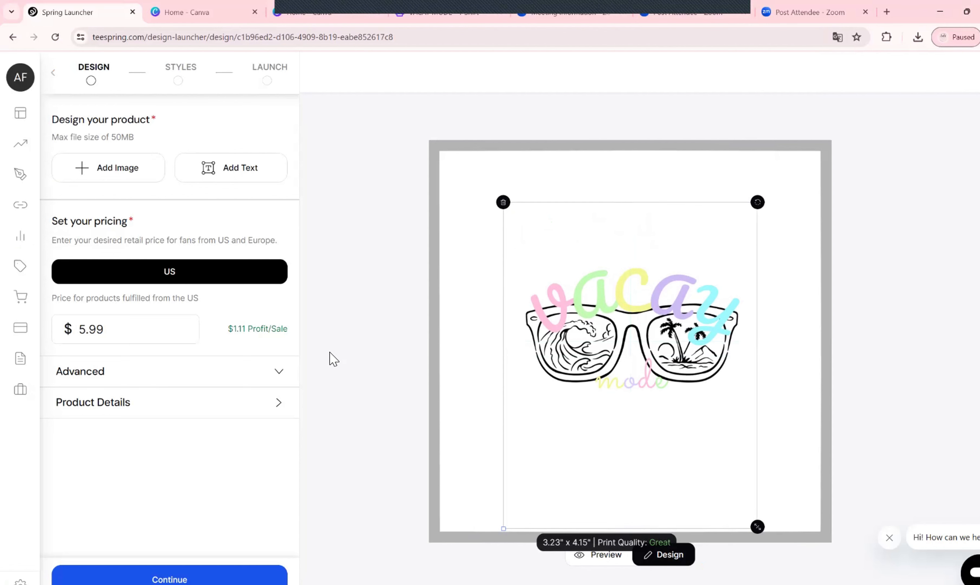
{"action": "left_click", "coordinate": [453, 100]}
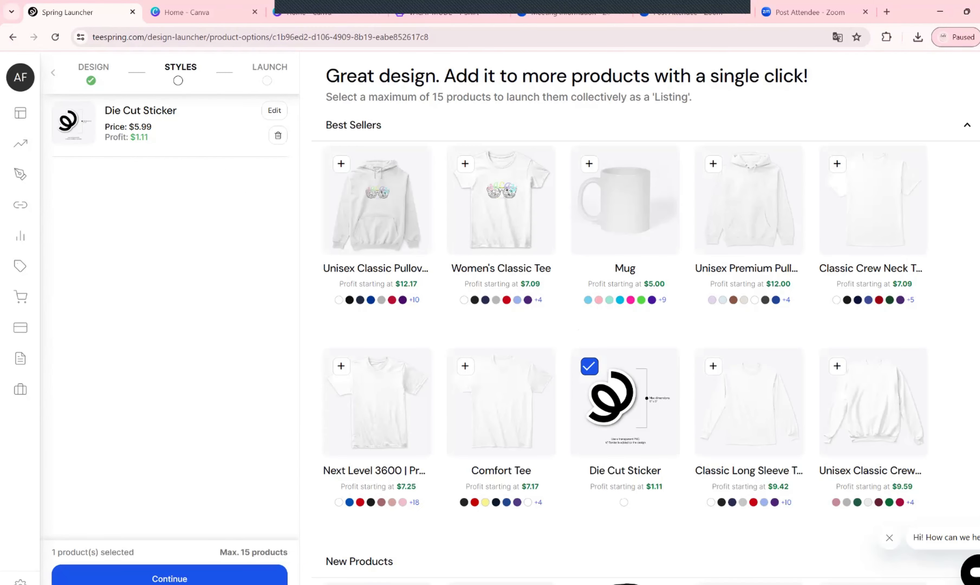
Add the Next Level 3600 Premium Ring-Spun Cotton T-Shirt to the listing and move its artwork up to the top of the print area.
{"action": "left_click", "coordinate": [341, 366]}
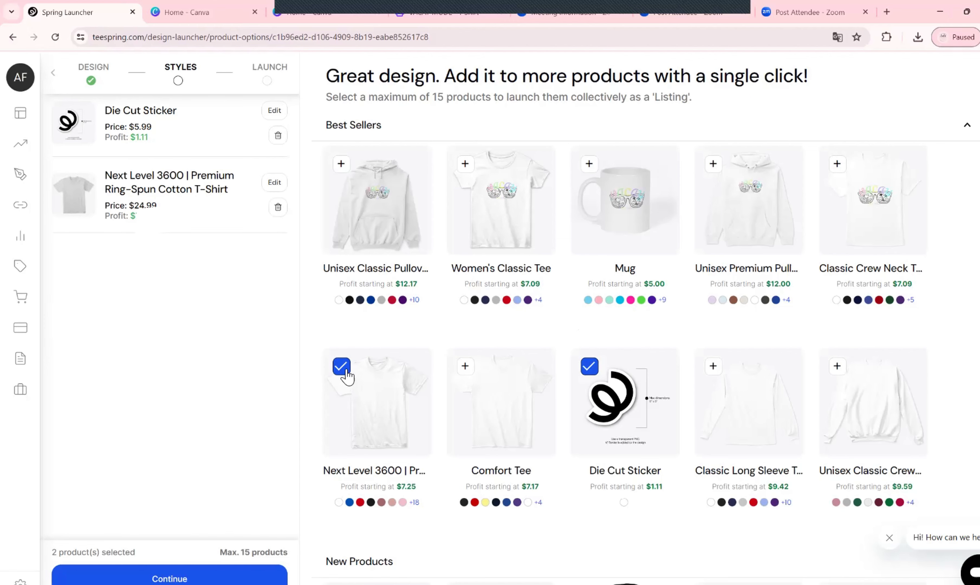
{"action": "left_click", "coordinate": [275, 184]}
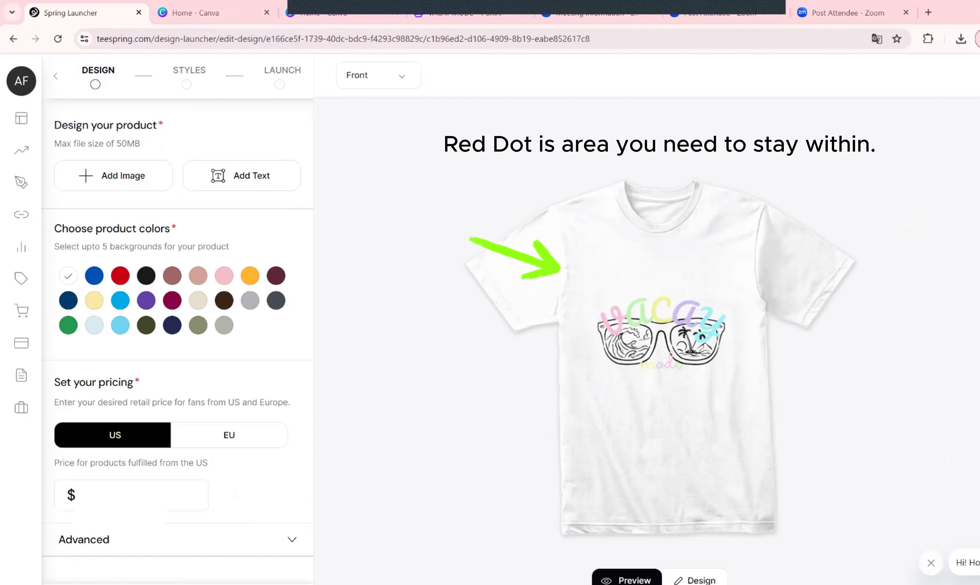
{"action": "left_click", "coordinate": [657, 353]}
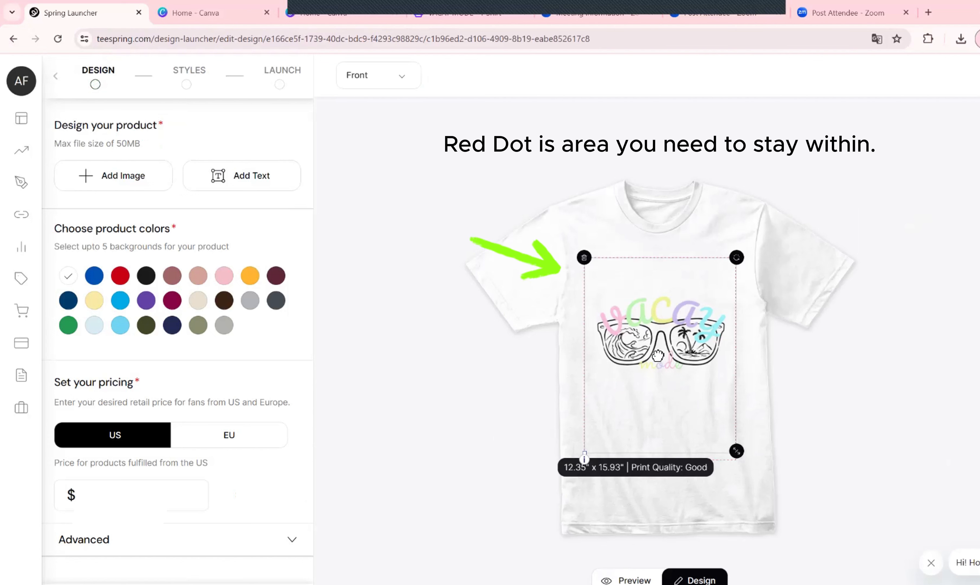
{"action": "left_click_drag", "start_coordinate": [658, 352], "coordinate": [654, 324]}
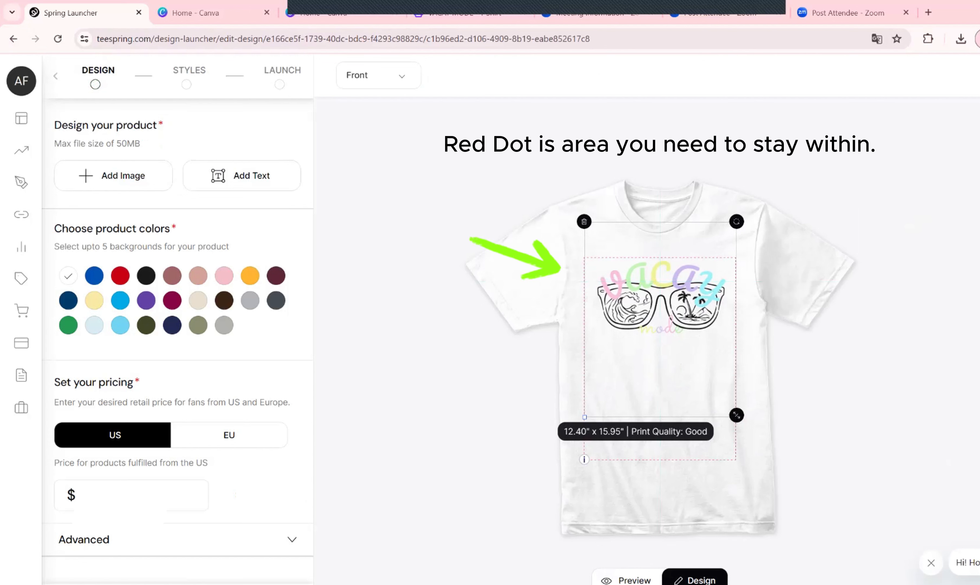
{"action": "left_click", "coordinate": [626, 581]}
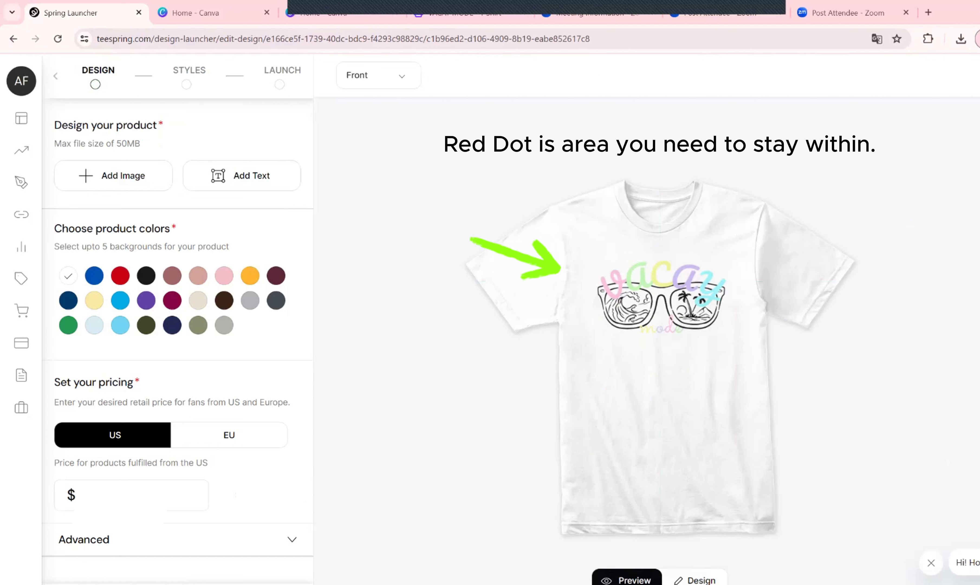
Add pale blue, sky blue and bright blue to the T-shirt's product colors.
{"action": "left_click", "coordinate": [102, 326]}
{"action": "left_click", "coordinate": [120, 326]}
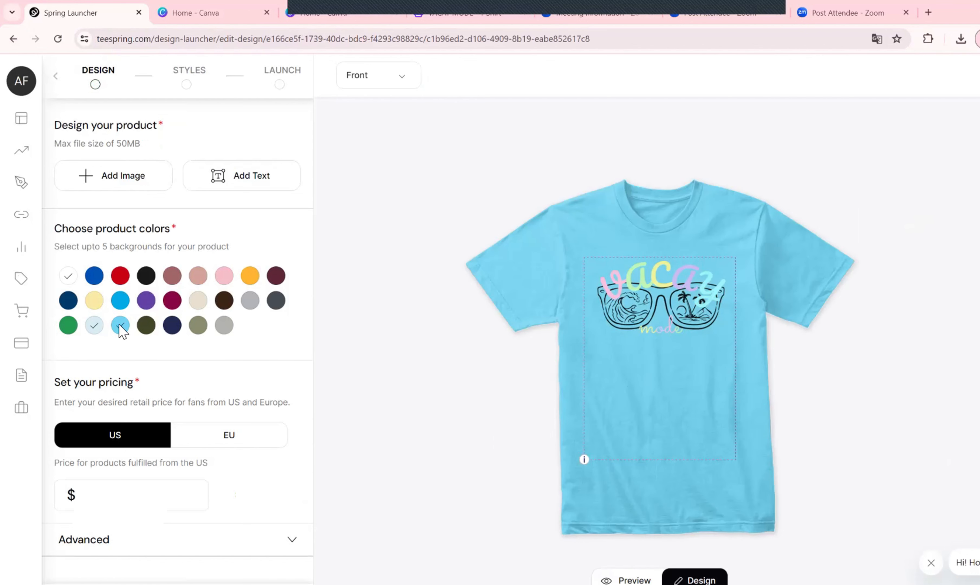
{"action": "left_click", "coordinate": [120, 301]}
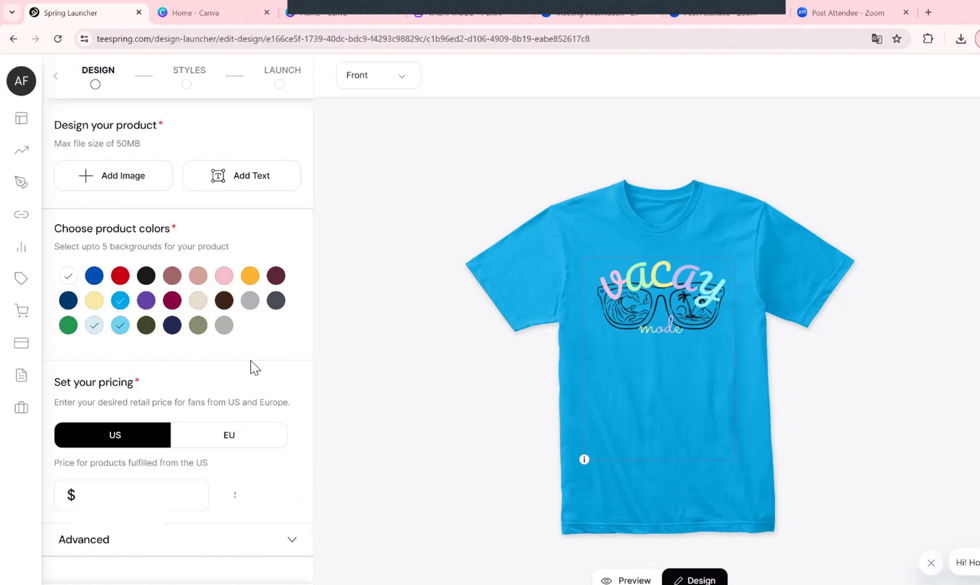
Preview the artwork on the T-shirt and try pink as an additional product color.
{"action": "left_click", "coordinate": [627, 580]}
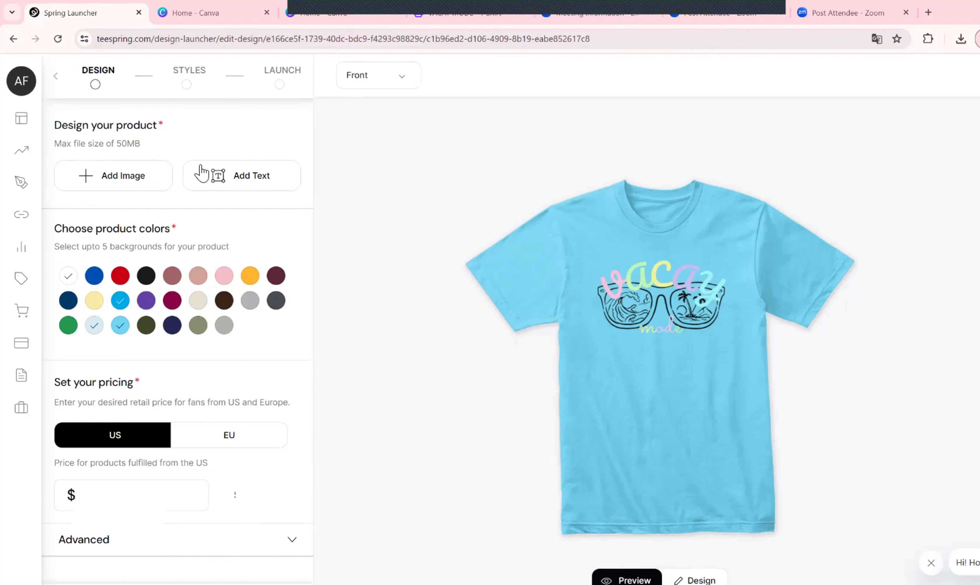
{"action": "left_click", "coordinate": [225, 277]}
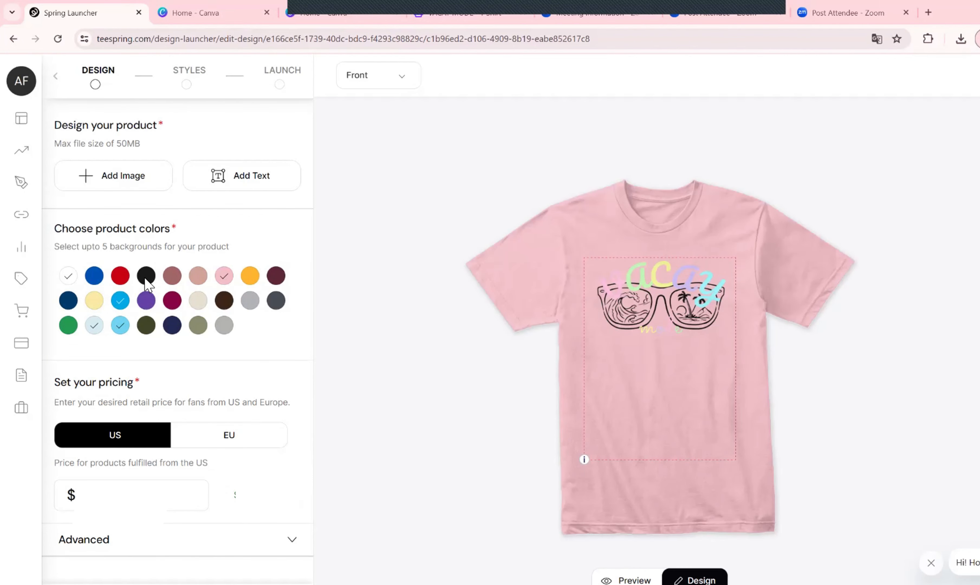
{"action": "left_click", "coordinate": [225, 278]}
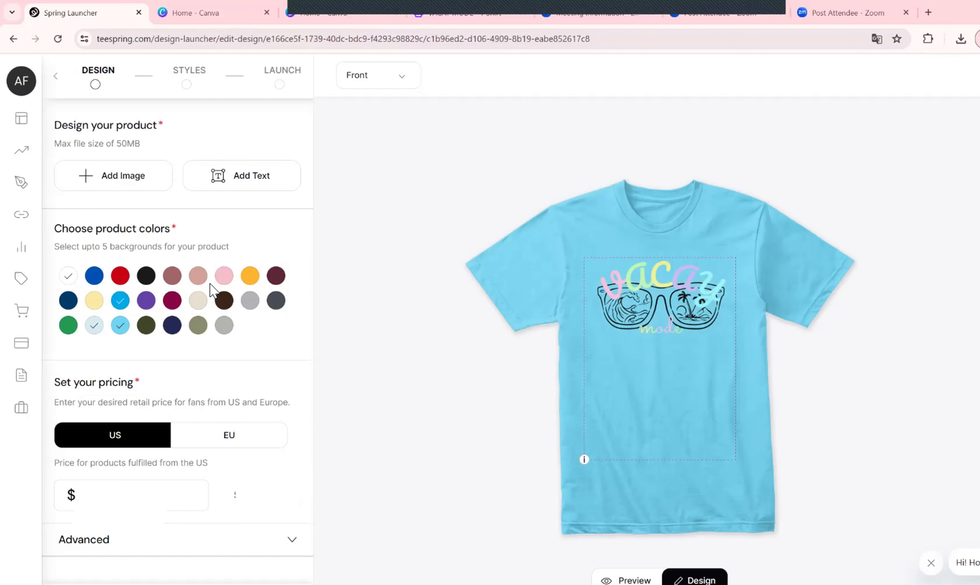
{"action": "left_click", "coordinate": [121, 278]}
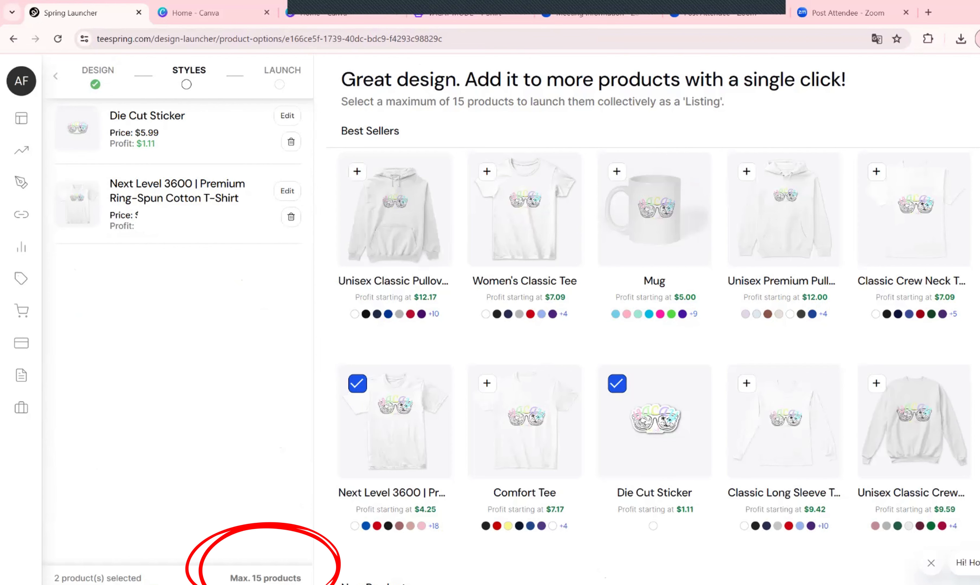
Proceed to launch with only the sticker and T-shirt, and title the new listing "Vacay Mode Collection".
{"action": "scroll", "coordinate": [652, 318], "scroll_direction": "down", "scroll_amount": 7}
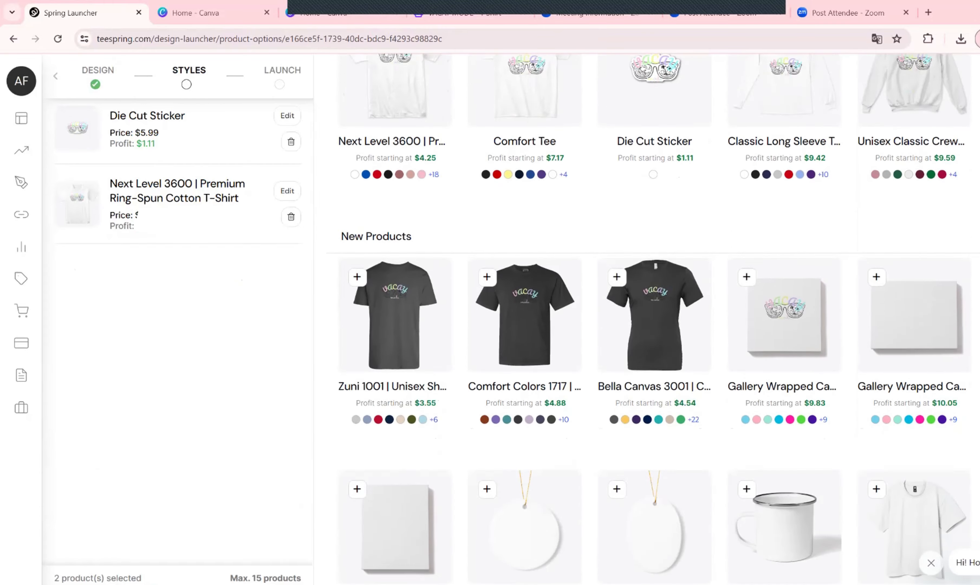
{"action": "scroll", "coordinate": [652, 318], "scroll_direction": "down", "scroll_amount": 10}
{"action": "scroll", "coordinate": [652, 318], "scroll_direction": "up", "scroll_amount": 9}
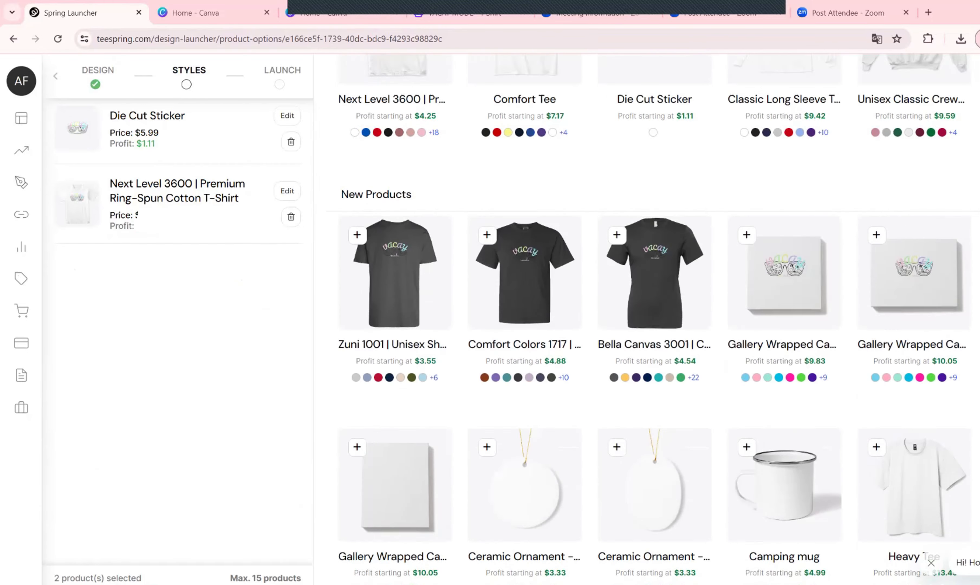
{"action": "scroll", "coordinate": [652, 317], "scroll_direction": "up", "scroll_amount": 8}
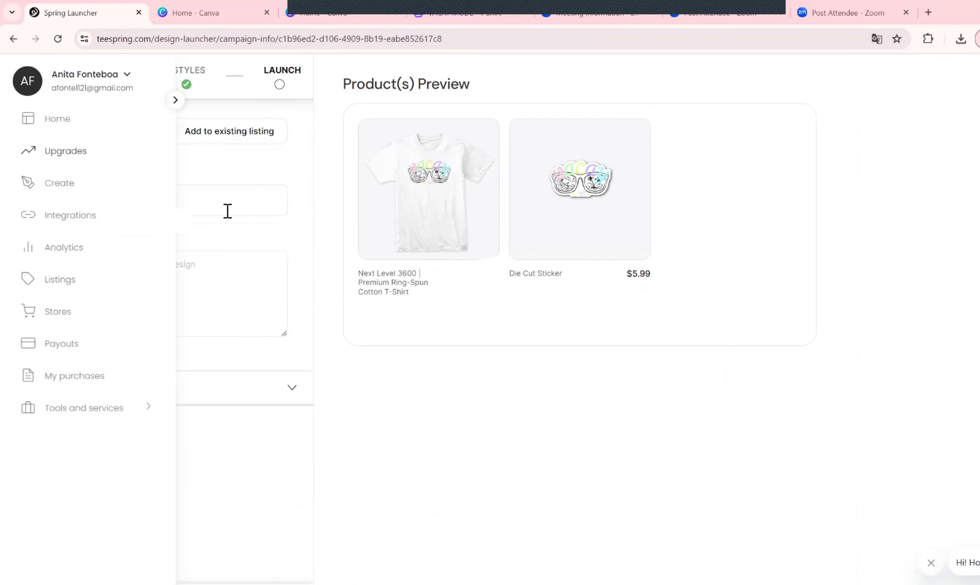
{"action": "left_click", "coordinate": [228, 210]}
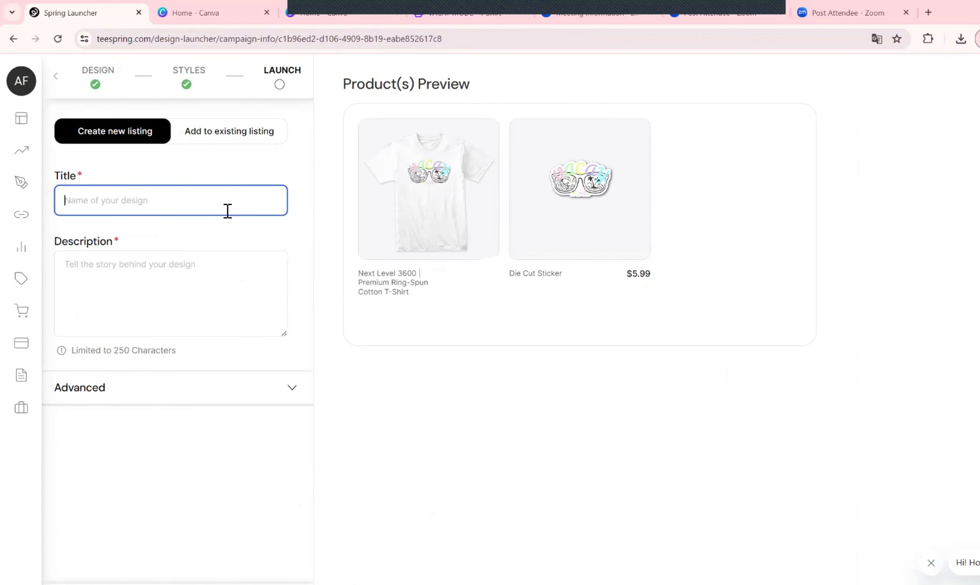
{"action": "type", "text": "Vacay Mode Collection"}
{"action": "key", "text": "Tab"}
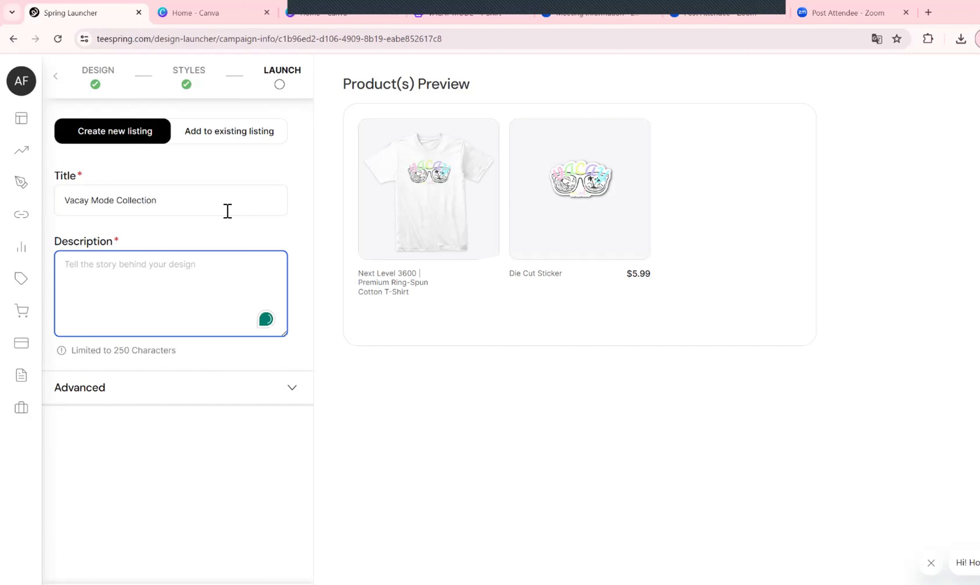
Enter the description "Cute vacation tees to put you in the mood." and launch the listing.
{"action": "type", "text": "Cute "}
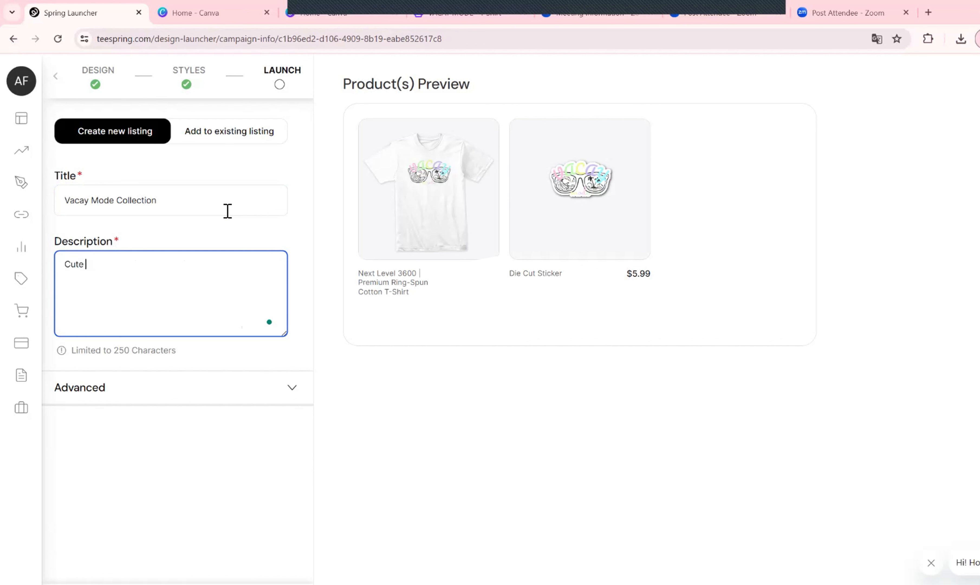
{"action": "type", "text": "vacation d"}
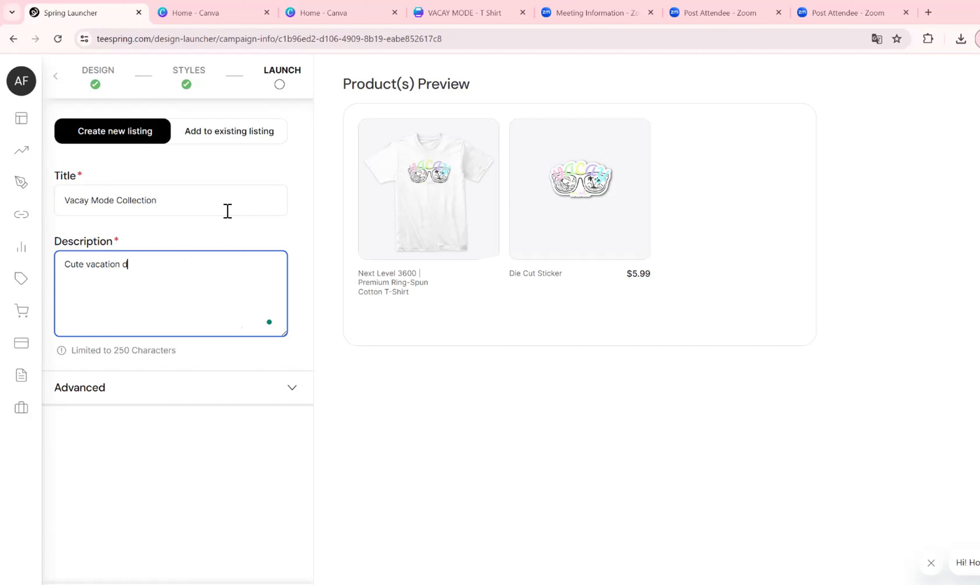
{"action": "key", "text": "BackSpace"}
{"action": "type", "text": "tees to p"}
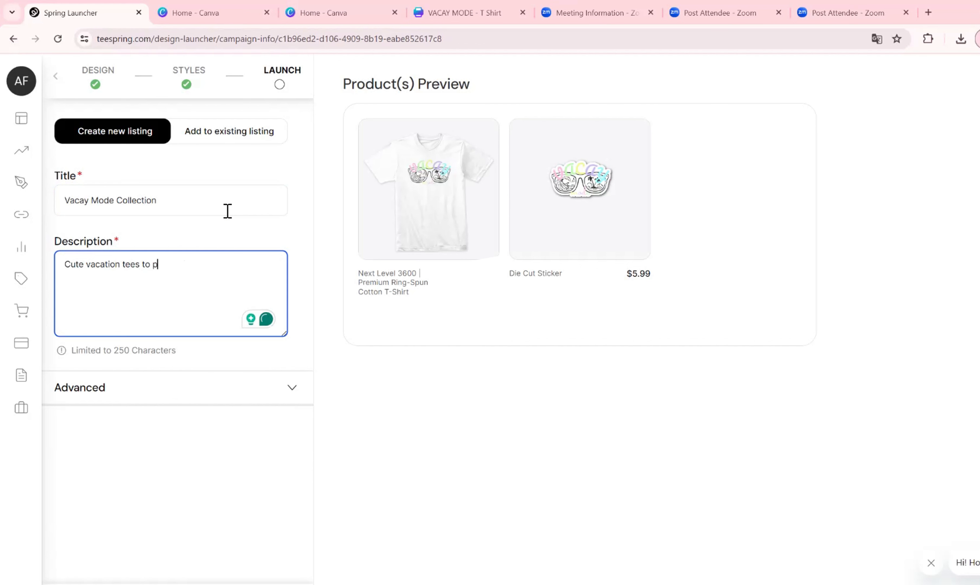
{"action": "type", "text": "ut you "}
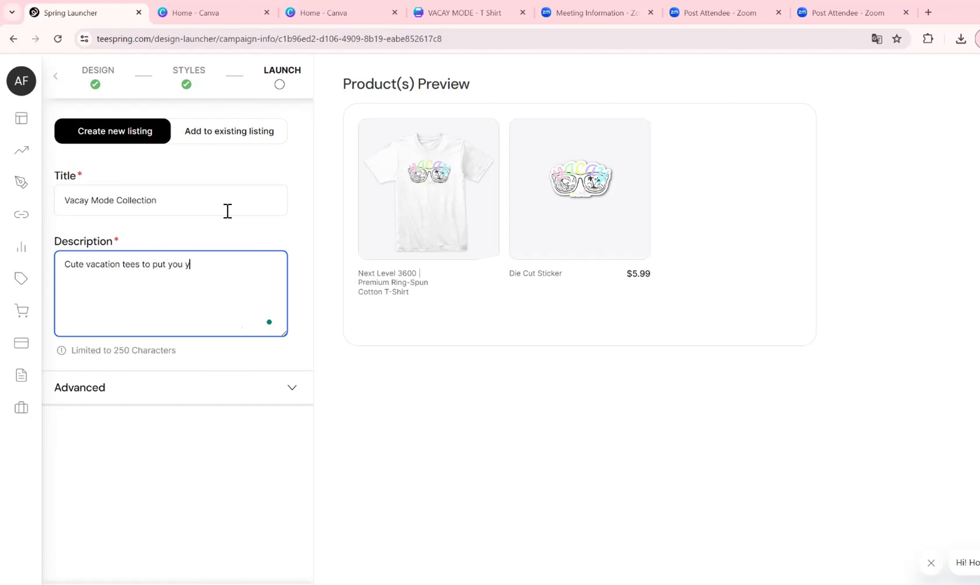
{"action": "type", "text": "in the mood."}
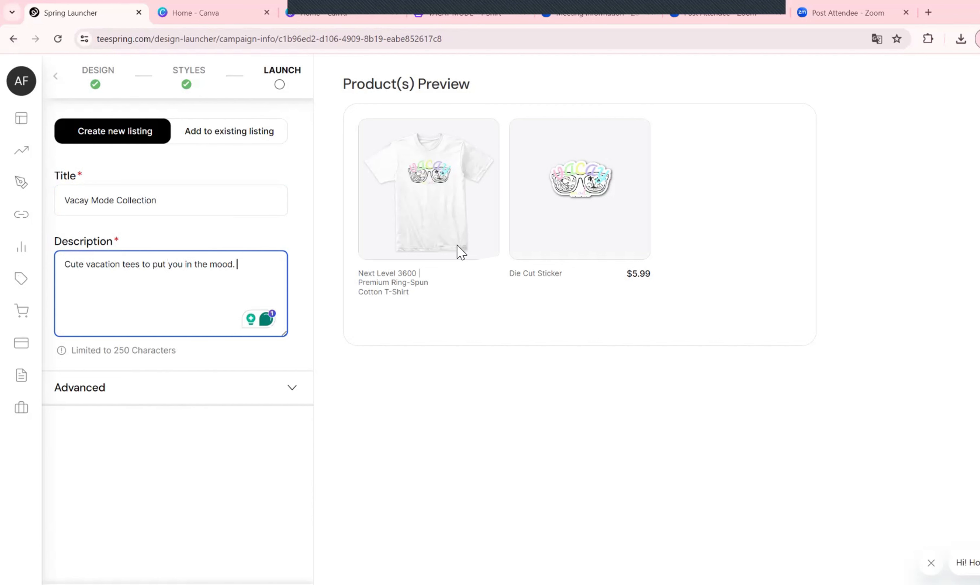
{"action": "left_click", "coordinate": [177, 583]}
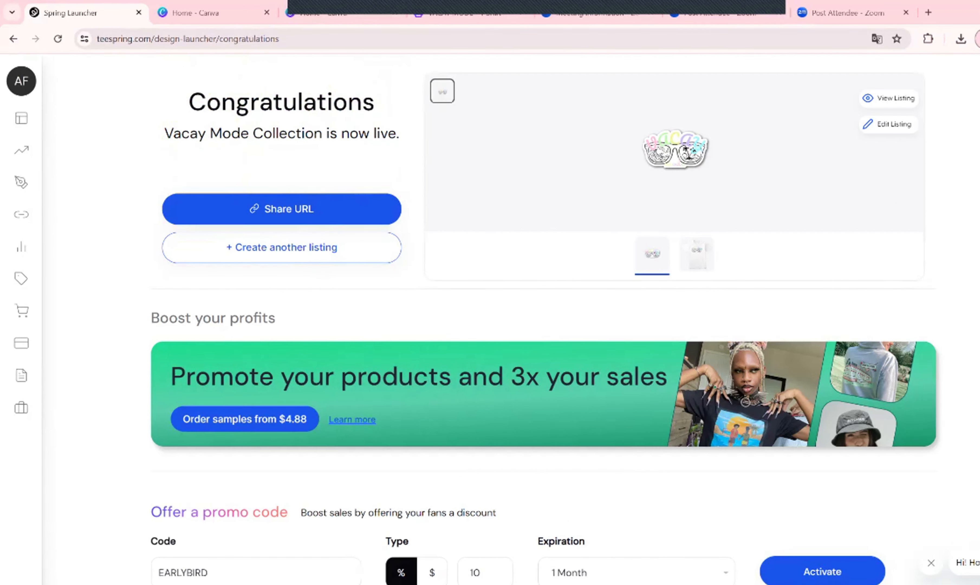
View the live listing, the store's apparel, and the Book Boyfriend Collection Tees tank top with other products in that design.
{"action": "left_click", "coordinate": [888, 99]}
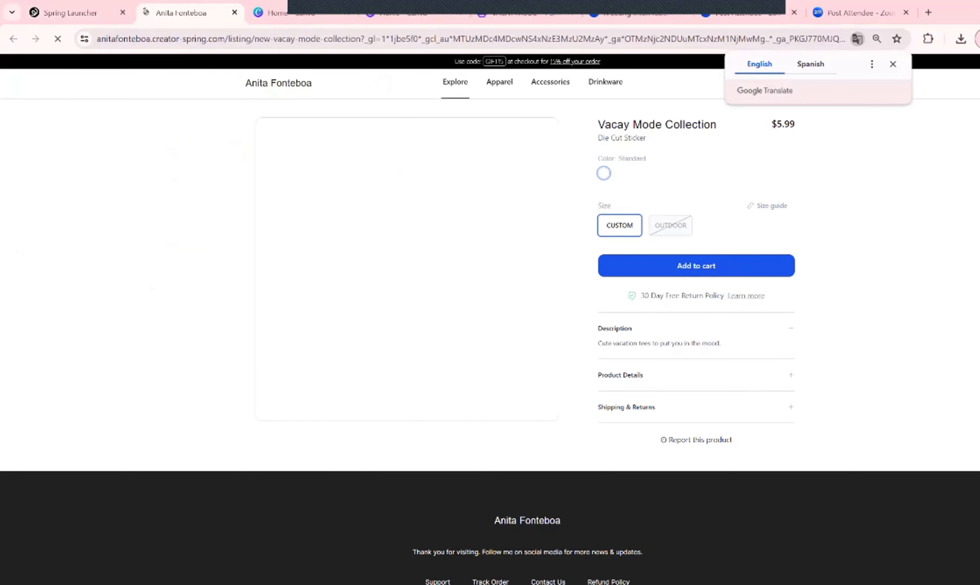
{"action": "left_click", "coordinate": [502, 84]}
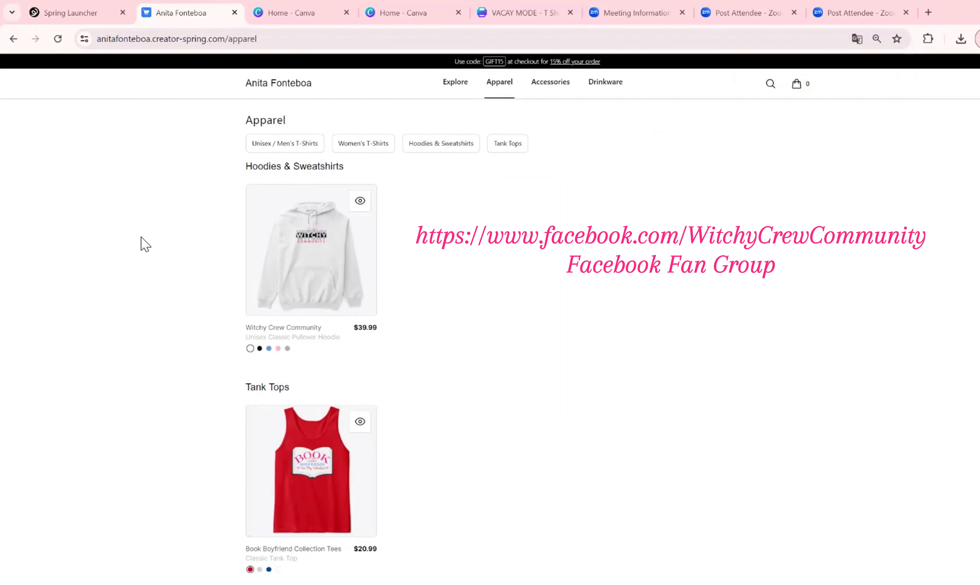
{"action": "scroll", "coordinate": [141, 242], "scroll_direction": "down", "scroll_amount": 1}
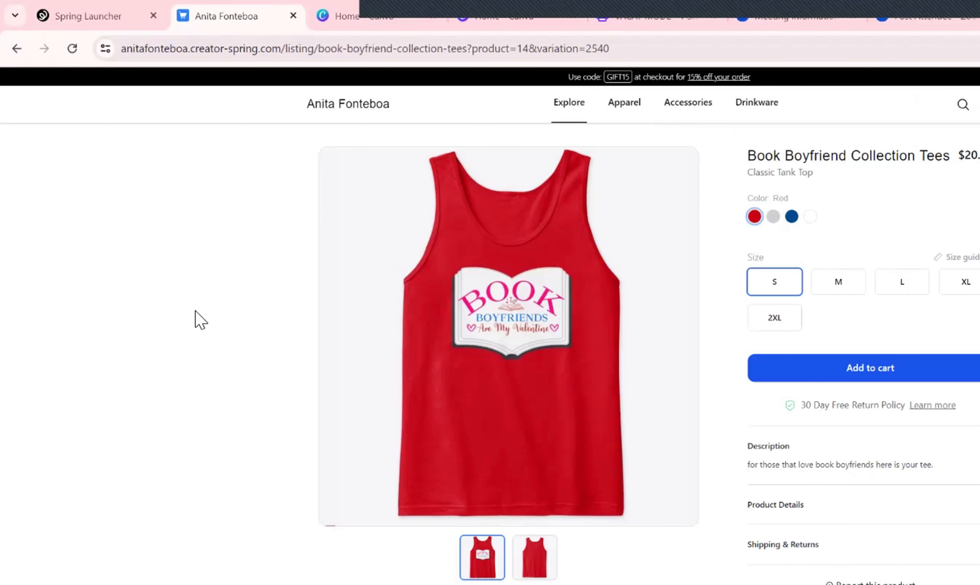
{"action": "scroll", "coordinate": [241, 485], "scroll_direction": "down", "scroll_amount": 4}
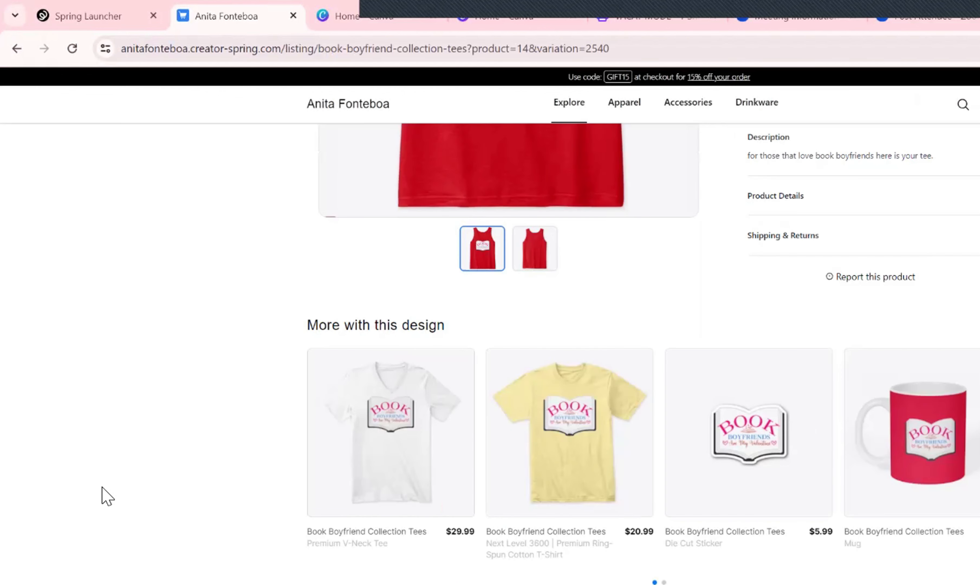